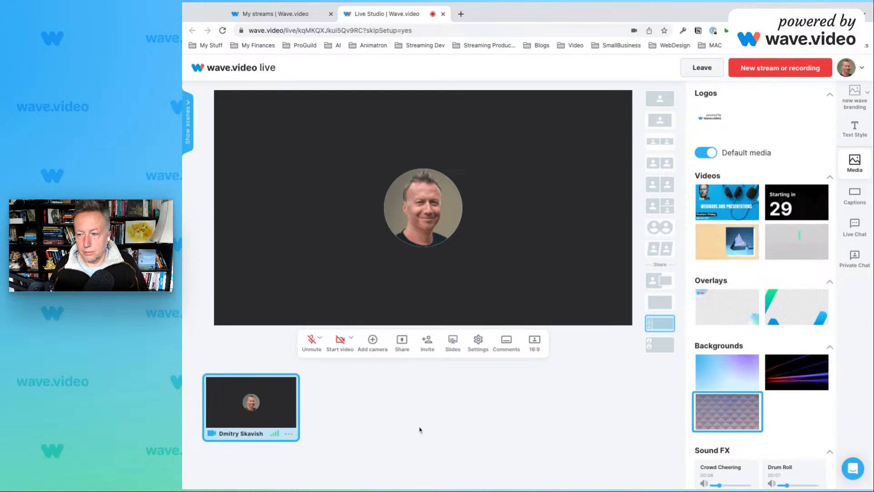
# Add the existing rimberico slide presentation to the studio and show it on the stream
pyautogui.click(452, 342)
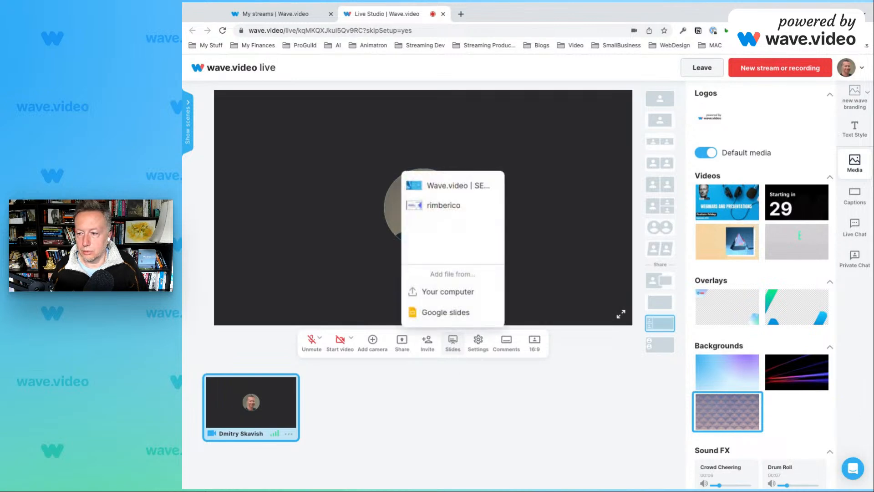
pyautogui.click(454, 359)
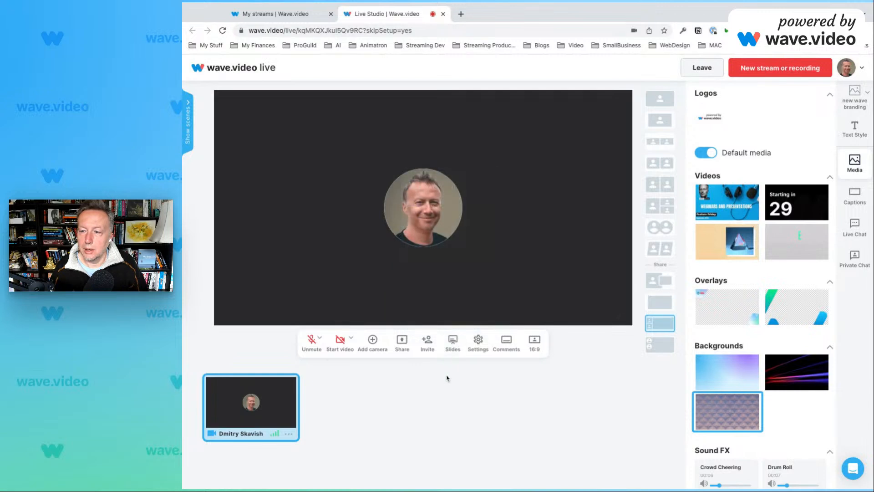
pyautogui.click(453, 348)
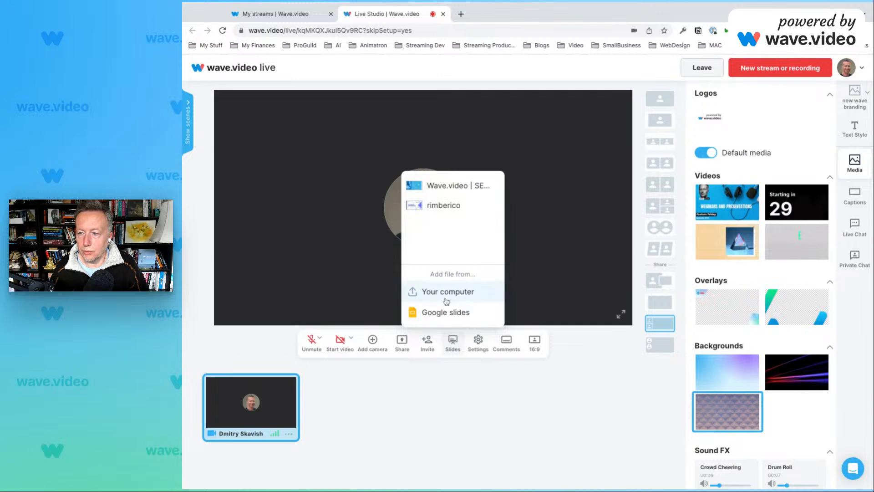
pyautogui.click(443, 205)
pyautogui.click(455, 391)
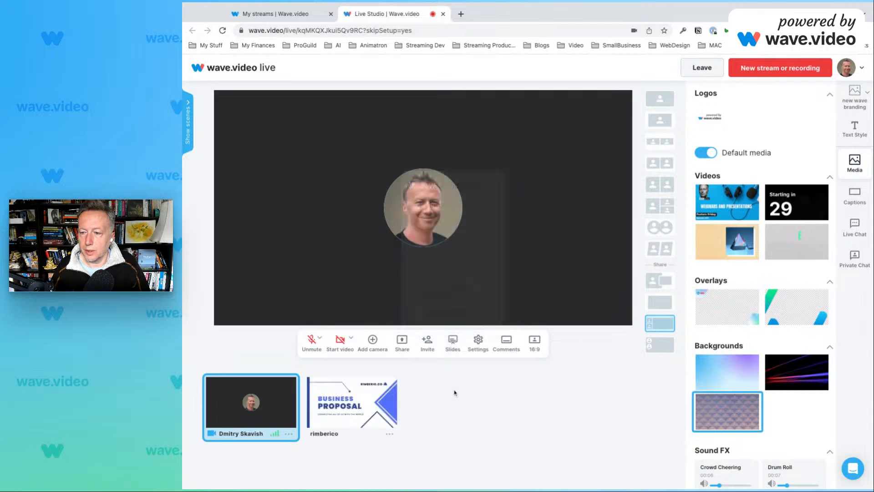
pyautogui.moveTo(386, 421)
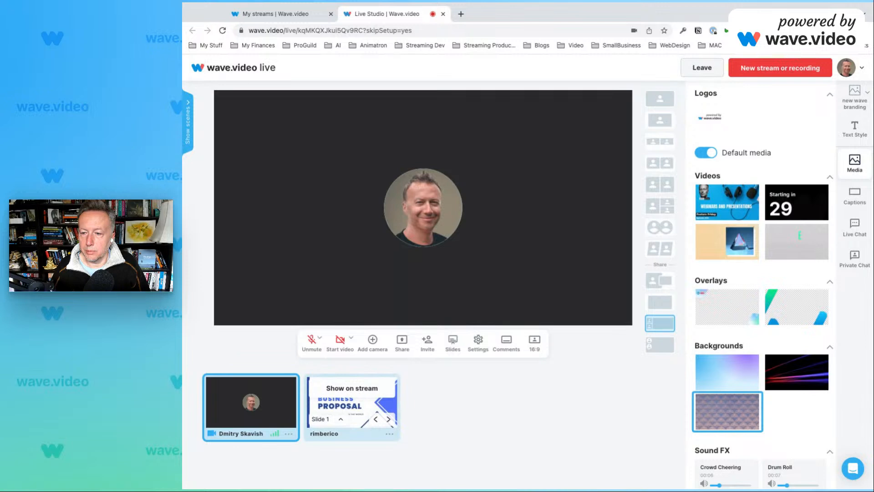
pyautogui.click(366, 390)
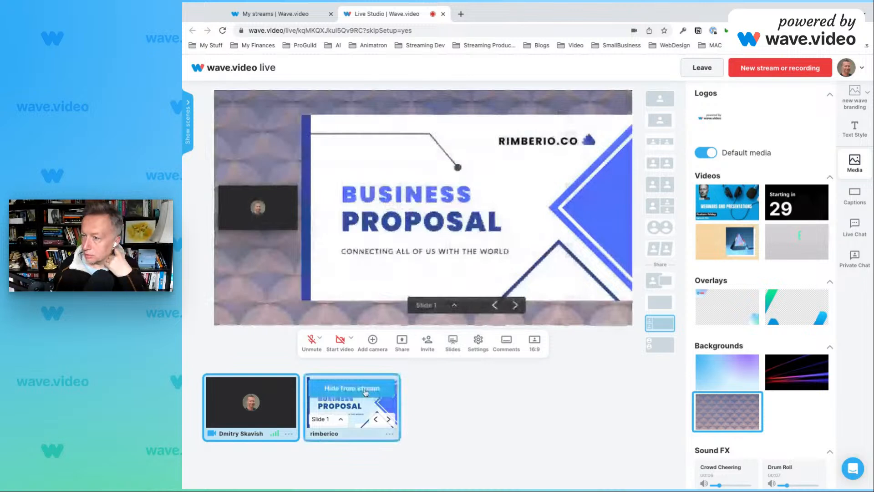
# Advance the rimberico presentation on the stream one slide at a time to slide 4
pyautogui.moveTo(360, 423)
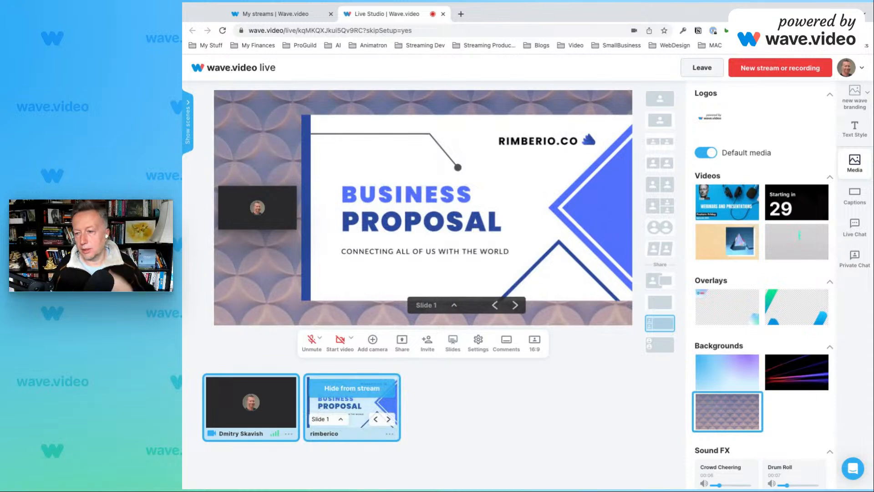
pyautogui.click(389, 419)
pyautogui.click(390, 419)
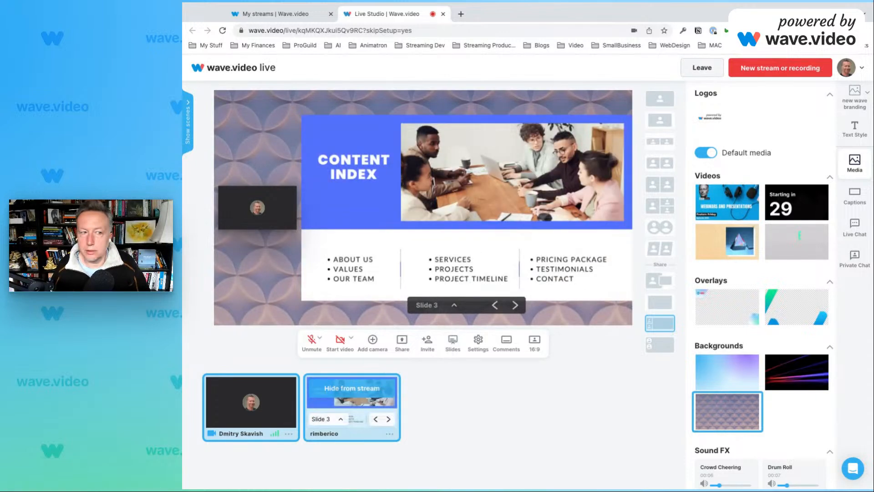
pyautogui.click(388, 418)
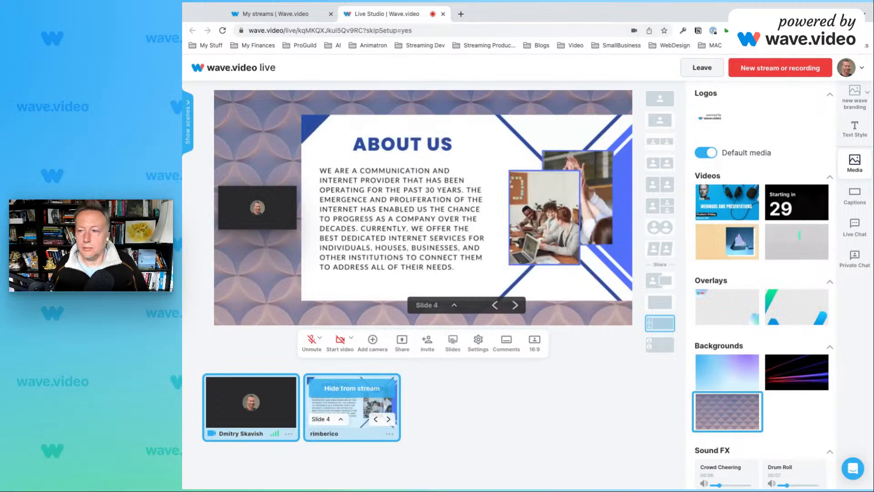
# Browse the presentation's slide list and jump directly to slide 12
pyautogui.click(340, 419)
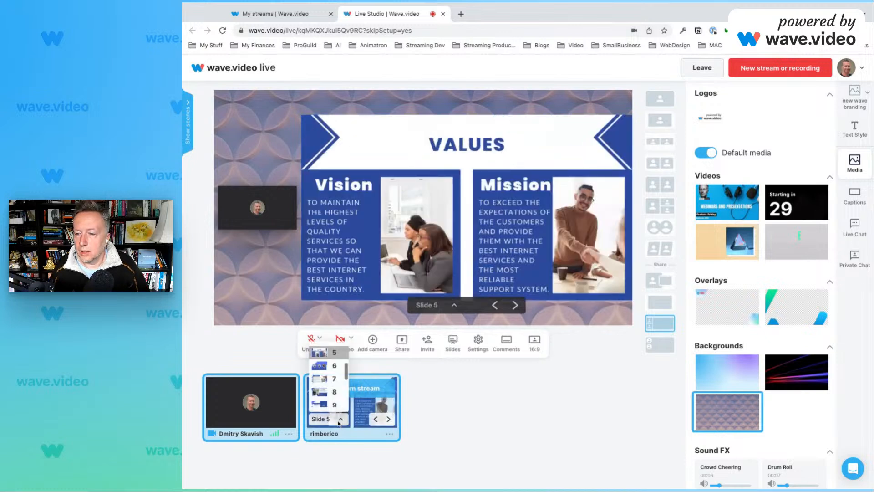
pyautogui.scroll(-3, 331, 388)
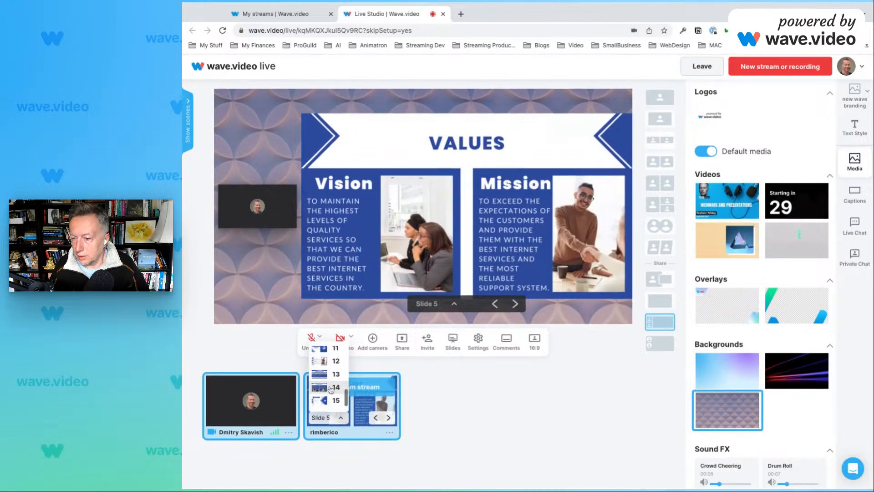
pyautogui.scroll(-1, 331, 388)
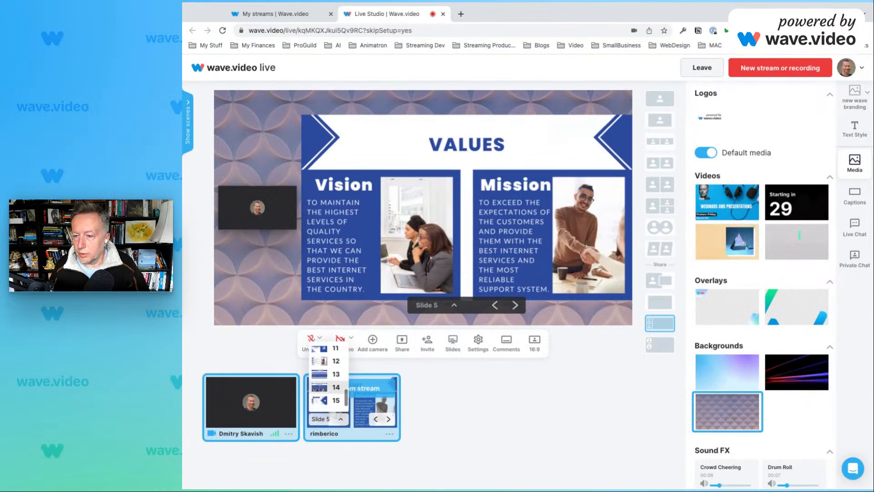
pyautogui.scroll(5, 331, 387)
pyautogui.scroll(-5, 331, 388)
pyautogui.click(328, 362)
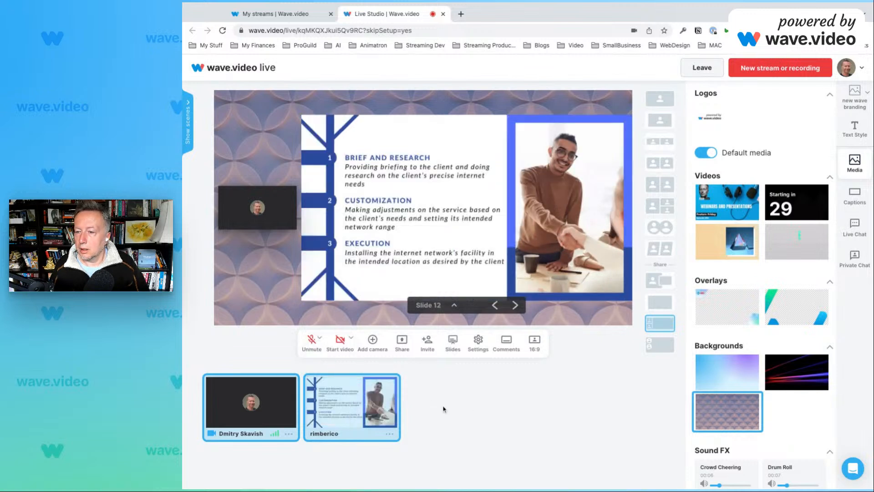
# Advance the presentation to slide 13 with the stage's own slide controls and briefly view its slide list
pyautogui.click(515, 305)
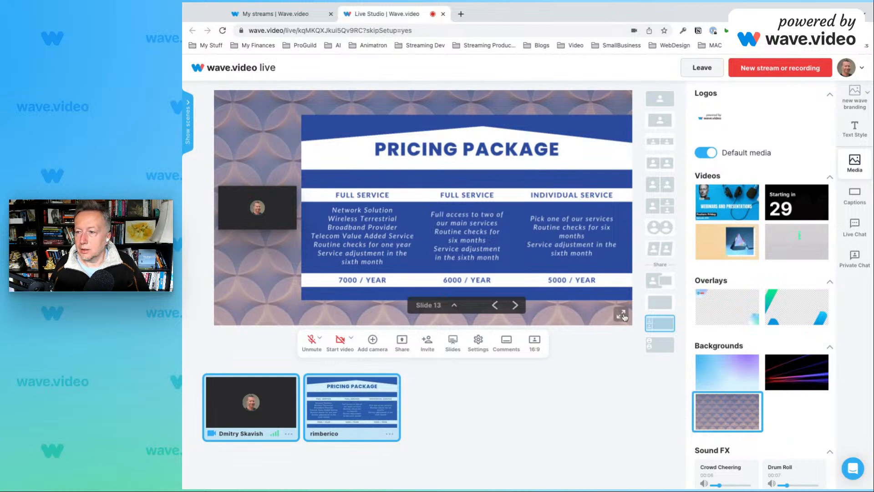
pyautogui.moveTo(318, 387)
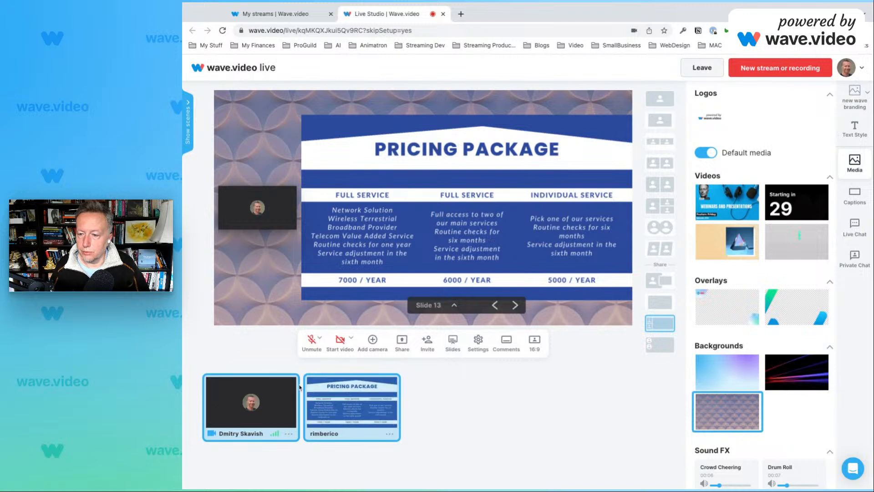
pyautogui.moveTo(365, 401)
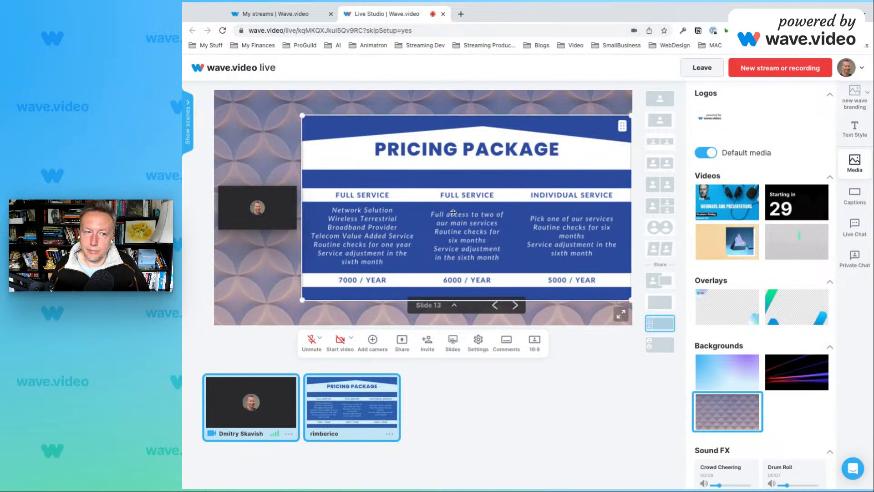
pyautogui.click(455, 306)
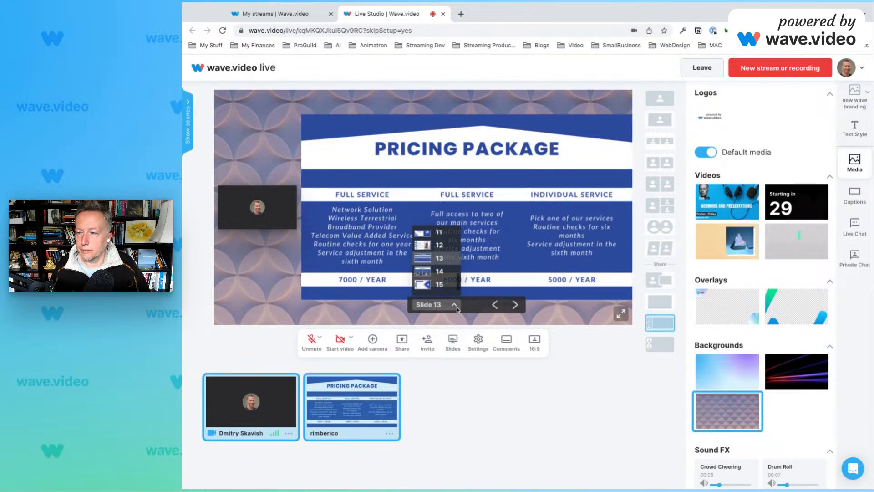
pyautogui.click(456, 307)
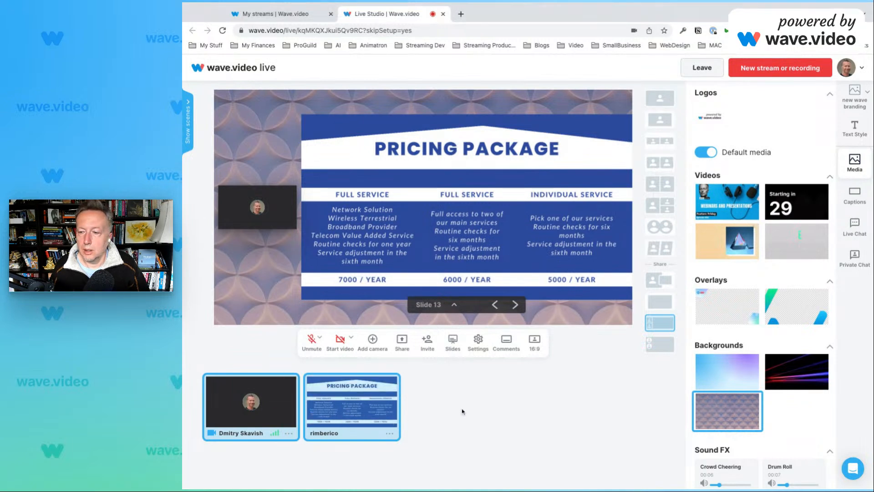
# Set up a new live stream titled "My First Webinar" with the description "This is cool"
pyautogui.click(305, 14)
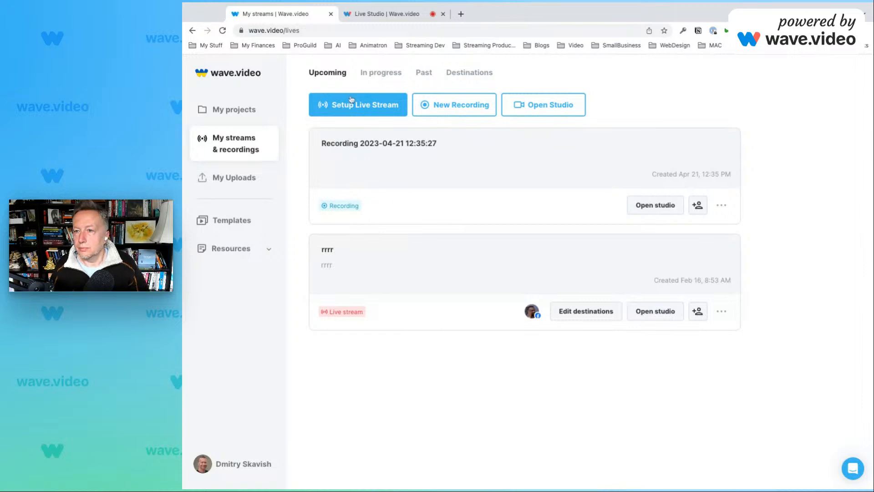
pyautogui.click(367, 107)
pyautogui.click(439, 157)
pyautogui.write('My First Webinar')
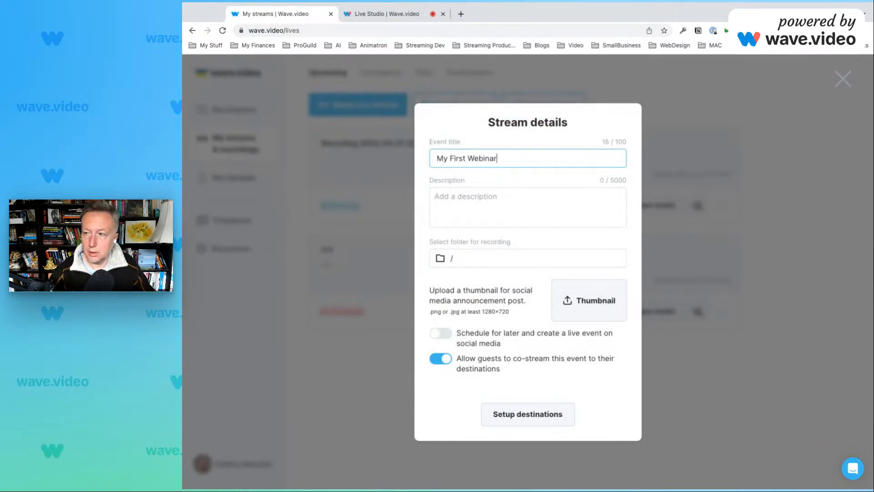
pyautogui.click(448, 210)
pyautogui.write('T')
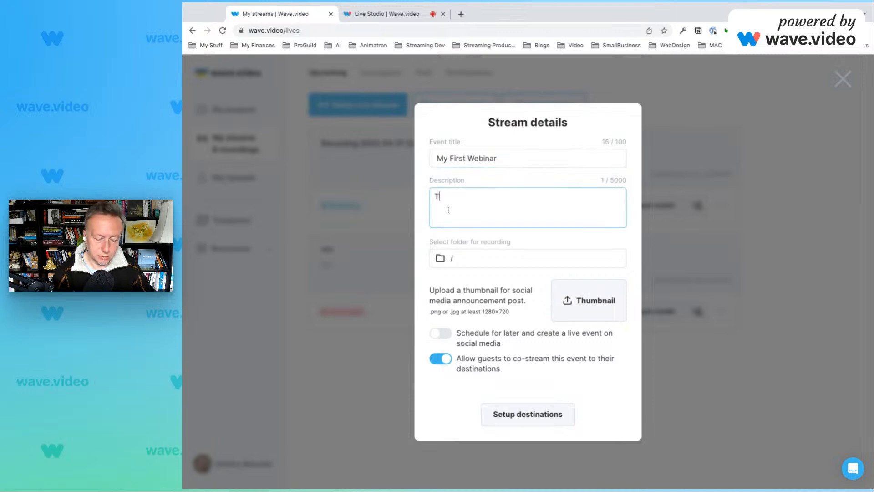
pyautogui.write('his is cool')
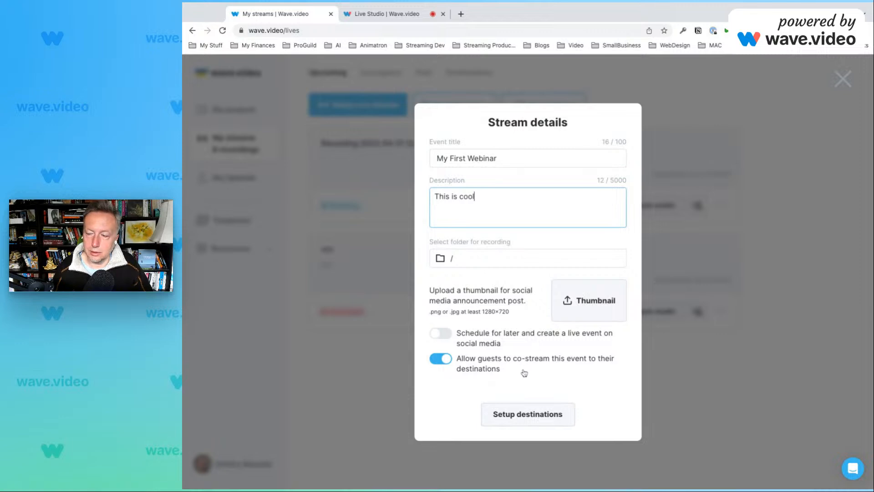
# Enable Webinar as the stream's destination and create the live stream, finishing without inviting guests or opening the studio
pyautogui.click(528, 418)
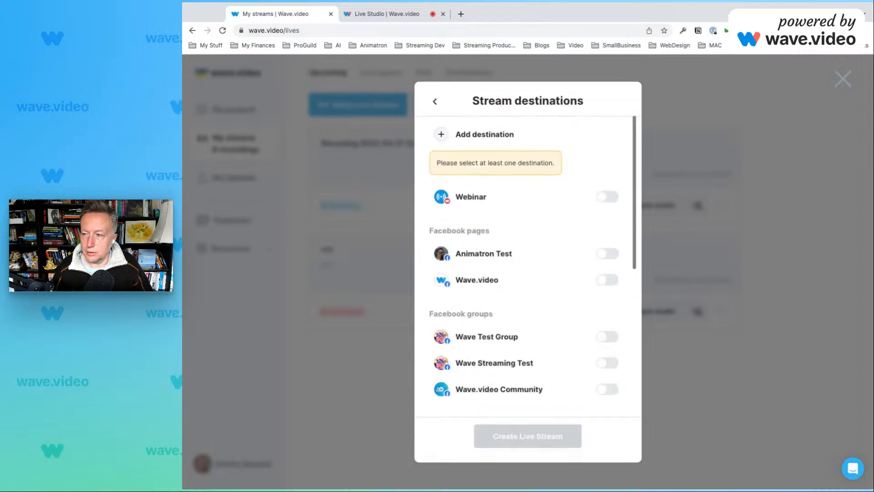
pyautogui.scroll(-6, 529, 326)
pyautogui.scroll(4, 529, 329)
pyautogui.scroll(3, 529, 330)
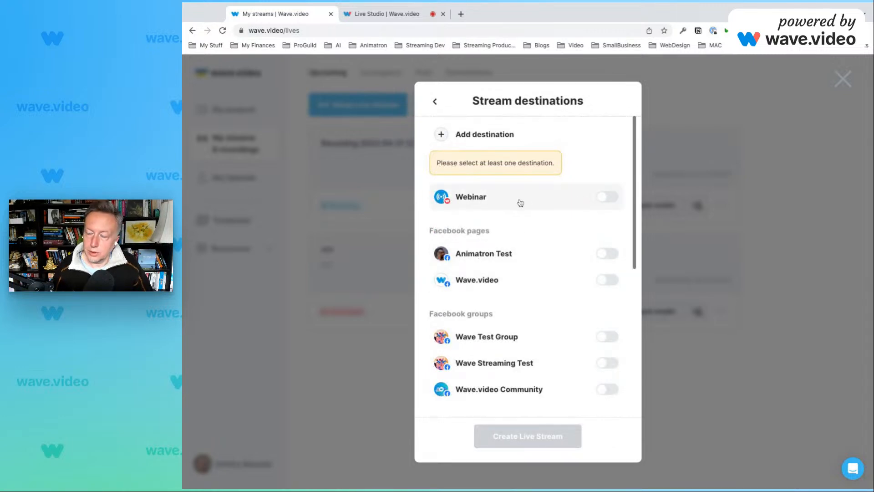
pyautogui.click(612, 200)
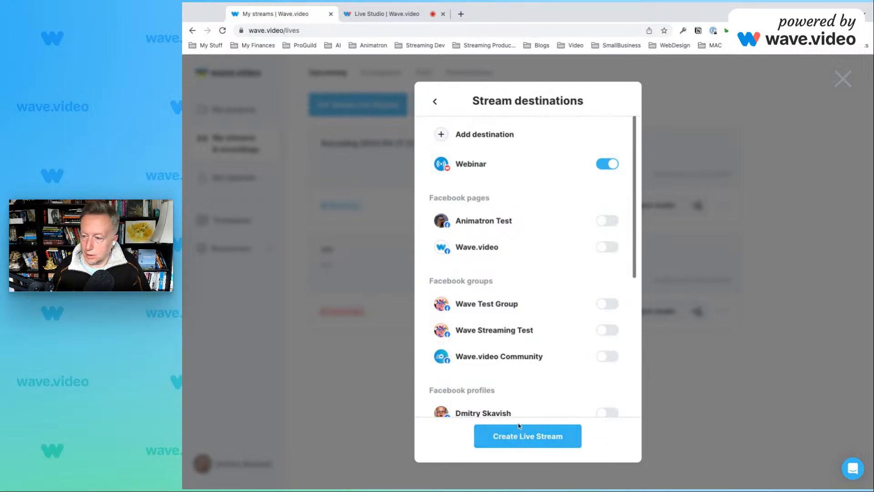
pyautogui.click(525, 436)
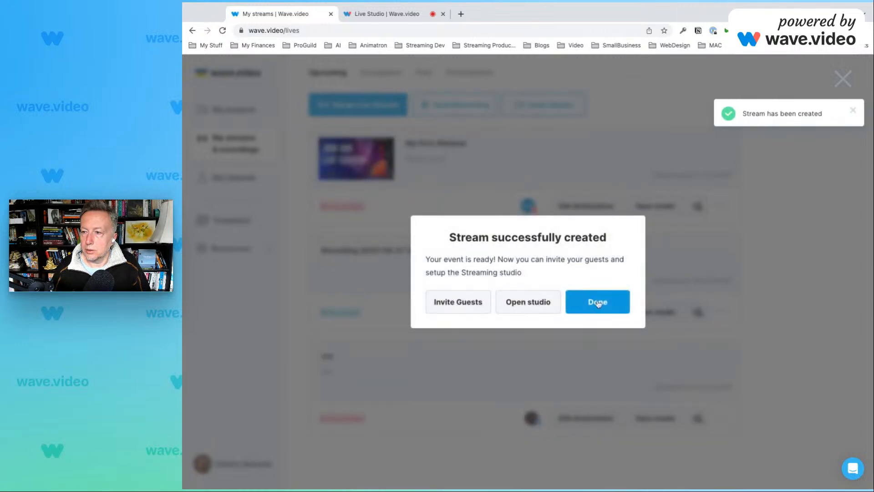
pyautogui.click(598, 303)
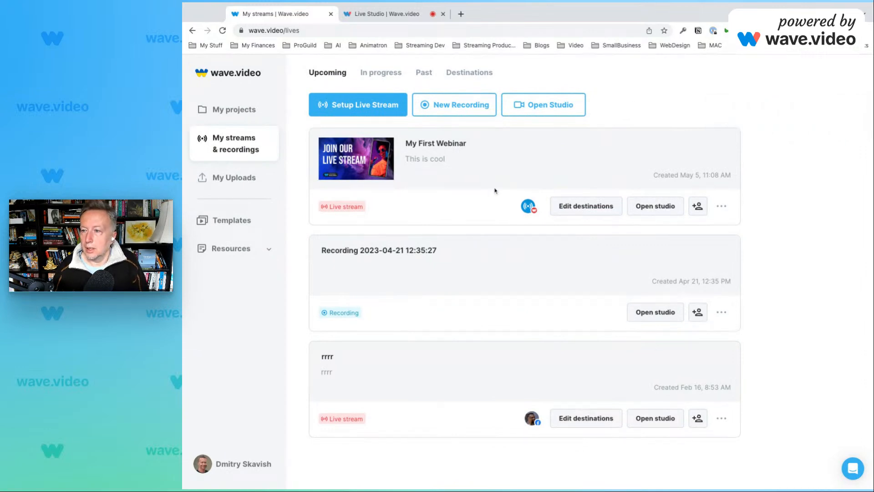
# Copy the share link of the My First Webinar event and close the sharing dialog
pyautogui.click(528, 207)
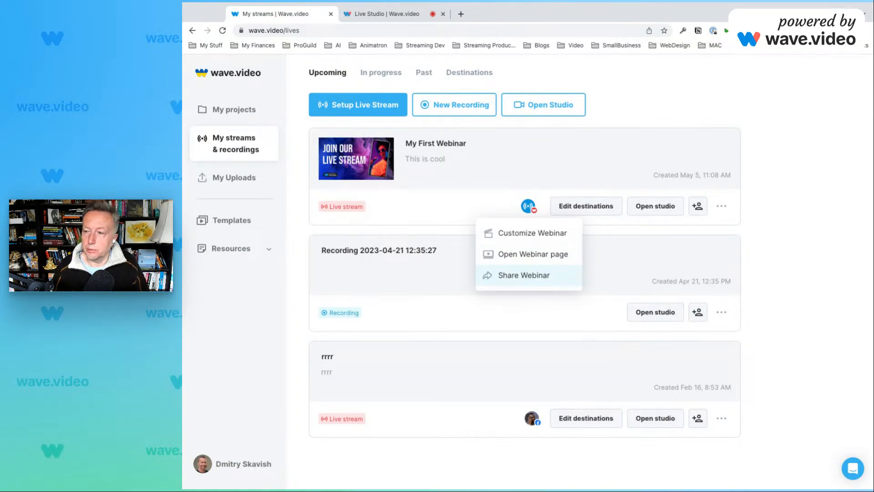
pyautogui.click(523, 275)
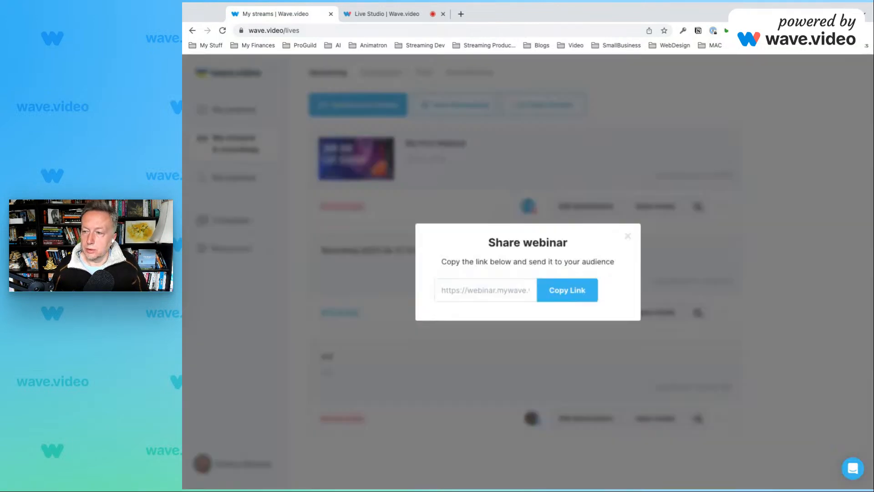
pyautogui.click(556, 294)
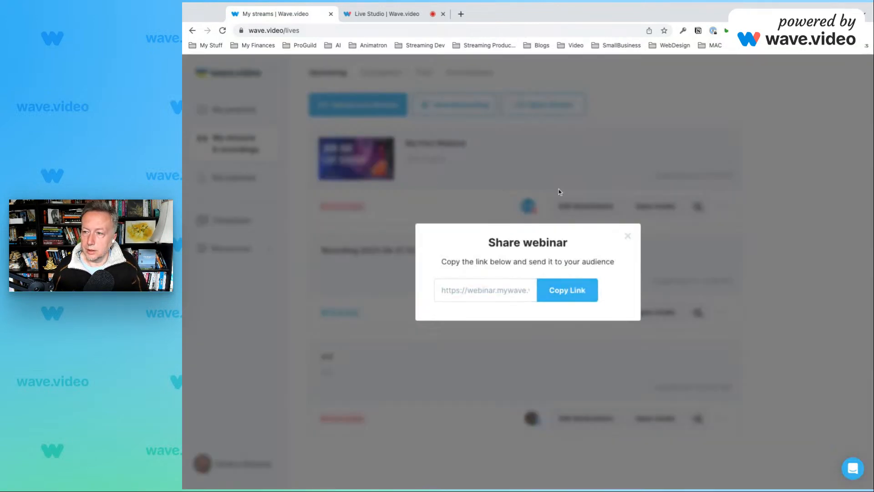
pyautogui.click(628, 236)
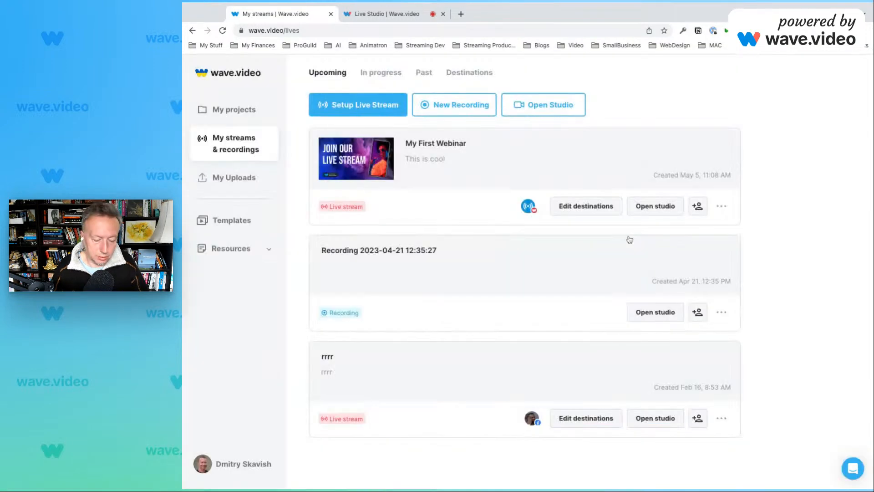
# Open the copied webinar link in a new browser tab and look over the public webinar page
pyautogui.hotkey('ctrl', 't')
pyautogui.hotkey('ctrl', 'v')
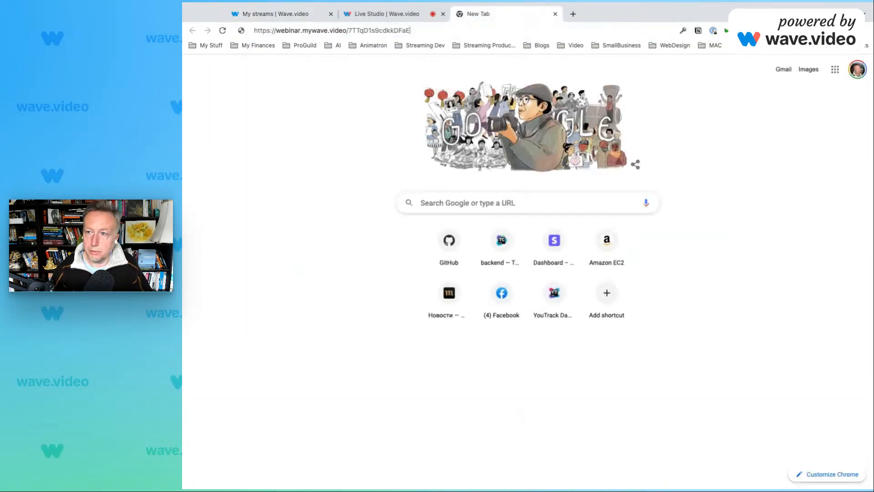
pyautogui.press('Return')
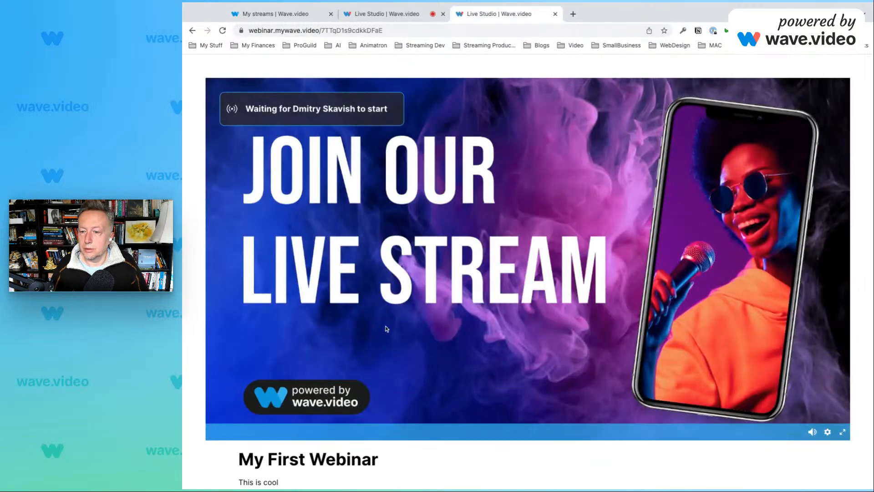
pyautogui.scroll(-1, 386, 328)
pyautogui.scroll(1, 386, 329)
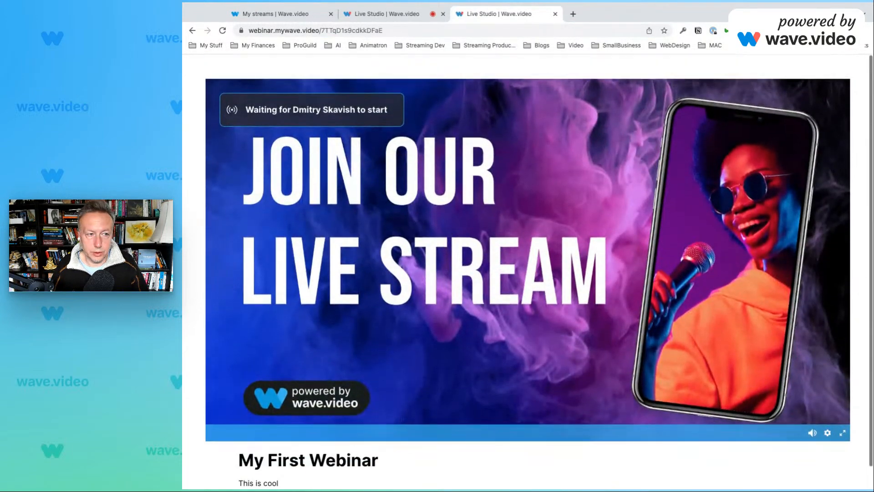
pyautogui.scroll(-1, 392, 293)
pyautogui.scroll(1, 392, 292)
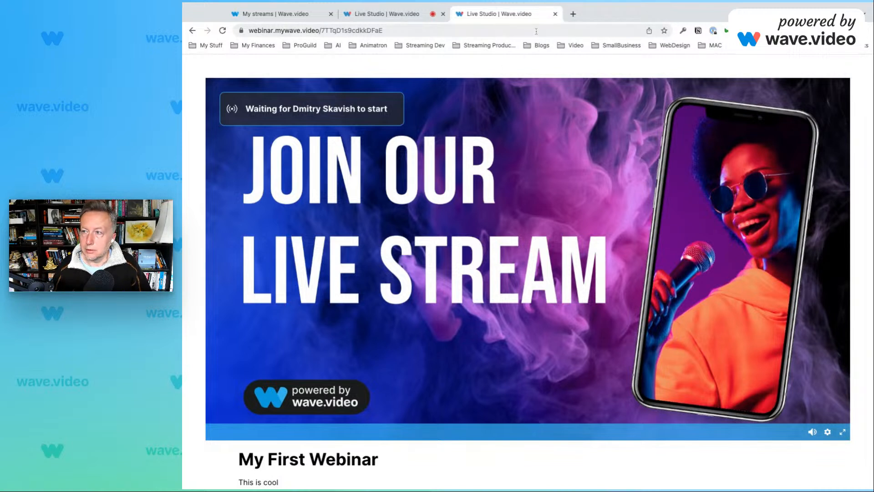
# Close the public webinar page and open the customization page of My First Webinar in a new browser tab
pyautogui.click(555, 14)
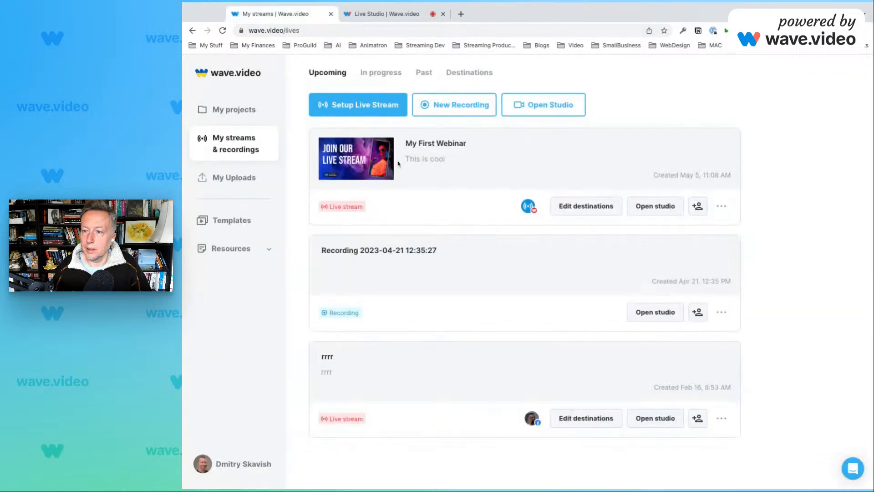
pyautogui.click(528, 206)
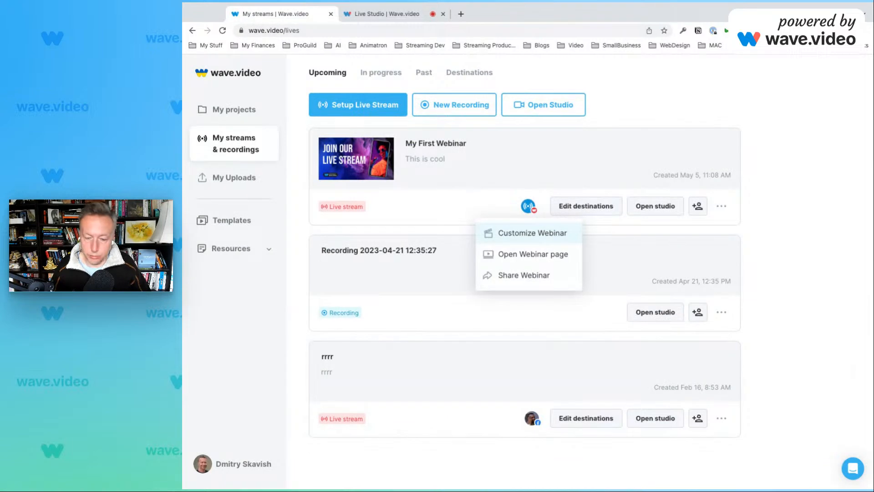
pyautogui.keyDown('super'); pyautogui.click(532, 233); pyautogui.keyUp('super')
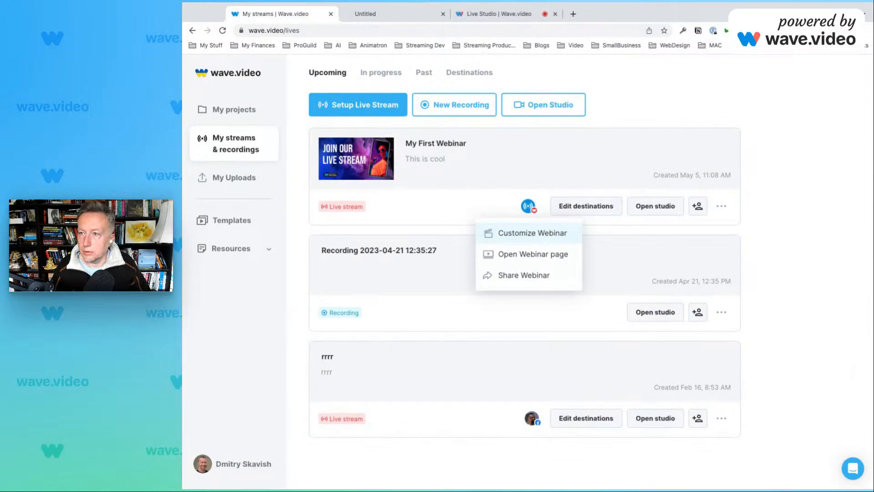
pyautogui.click(390, 13)
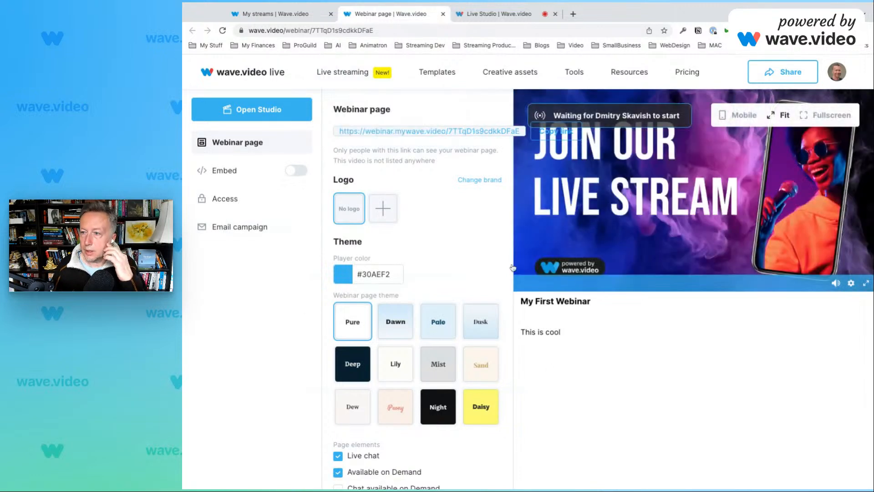
# Switch the webinar page's branding to My Brand, choose the blue W logo and save the changes
pyautogui.click(477, 181)
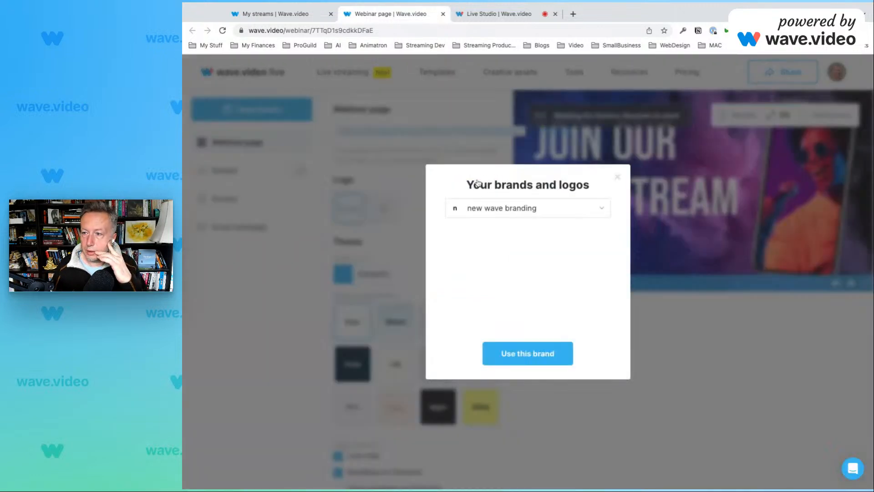
pyautogui.click(497, 209)
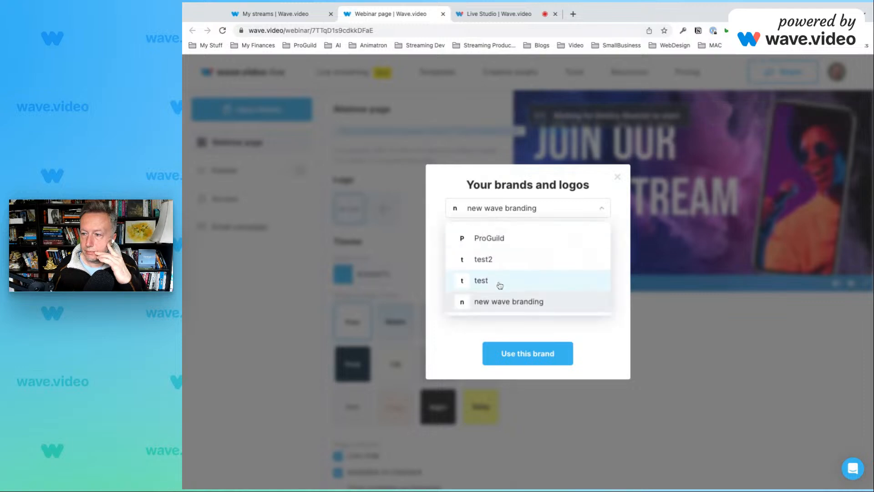
pyautogui.scroll(-2, 501, 287)
pyautogui.click(501, 299)
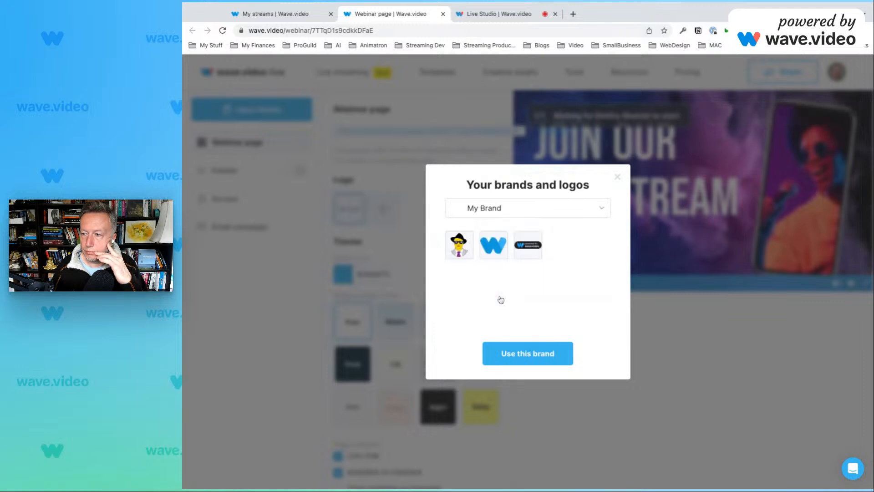
pyautogui.click(550, 360)
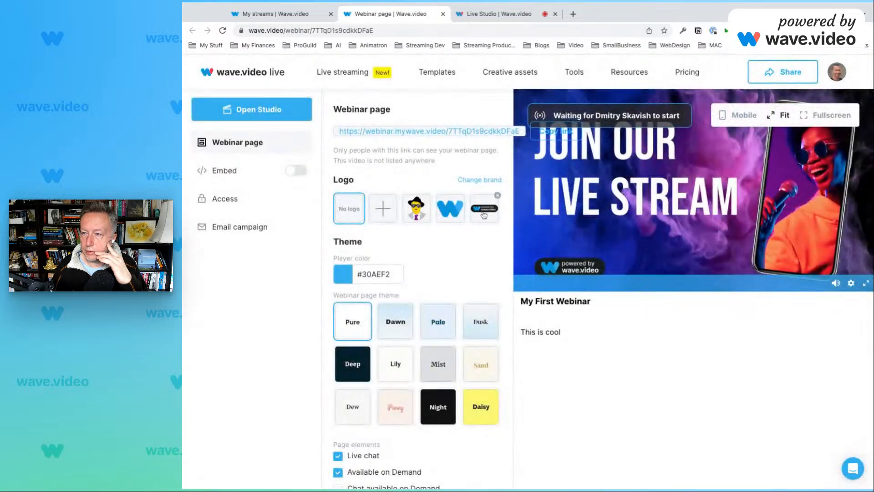
pyautogui.click(453, 210)
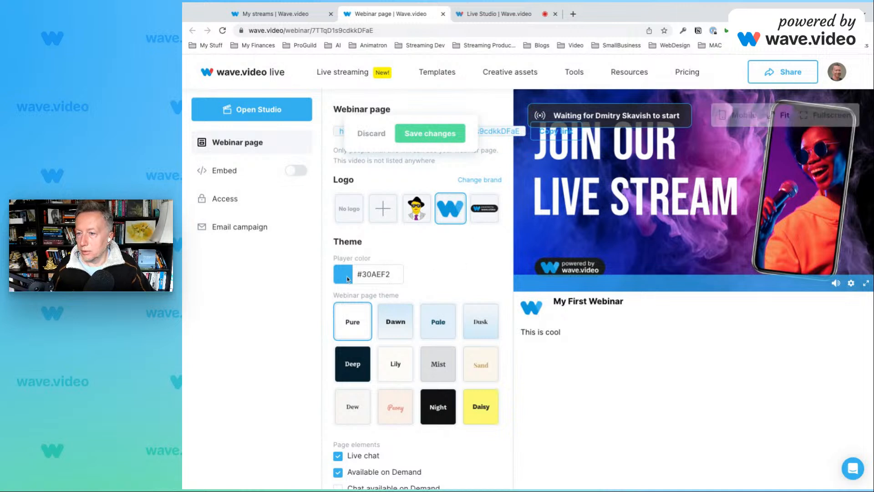
pyautogui.click(427, 138)
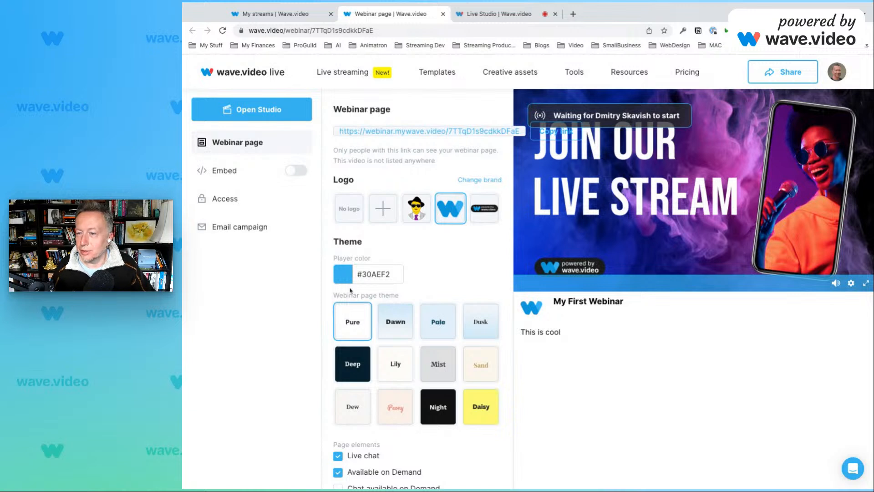
# Try out the Sand, Daisy, Night, Peony, Dew and Mist themes on the webinar page
pyautogui.click(486, 364)
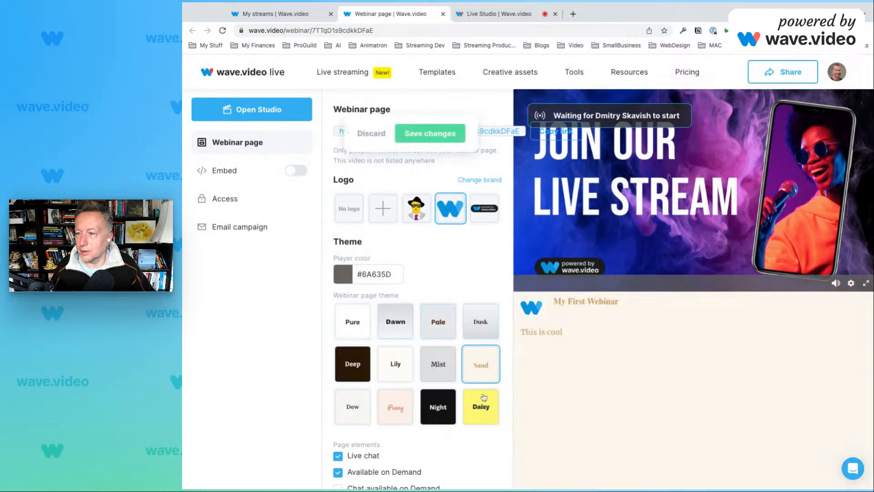
pyautogui.click(484, 409)
pyautogui.click(443, 414)
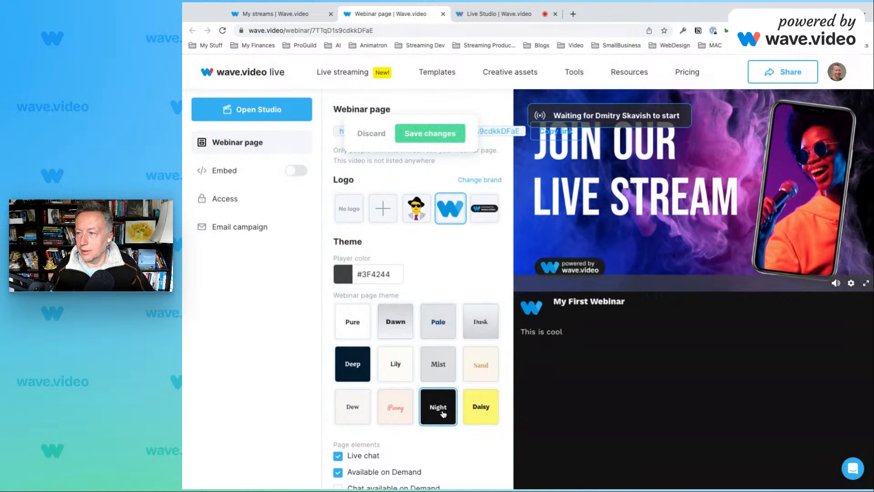
pyautogui.click(408, 414)
pyautogui.click(359, 415)
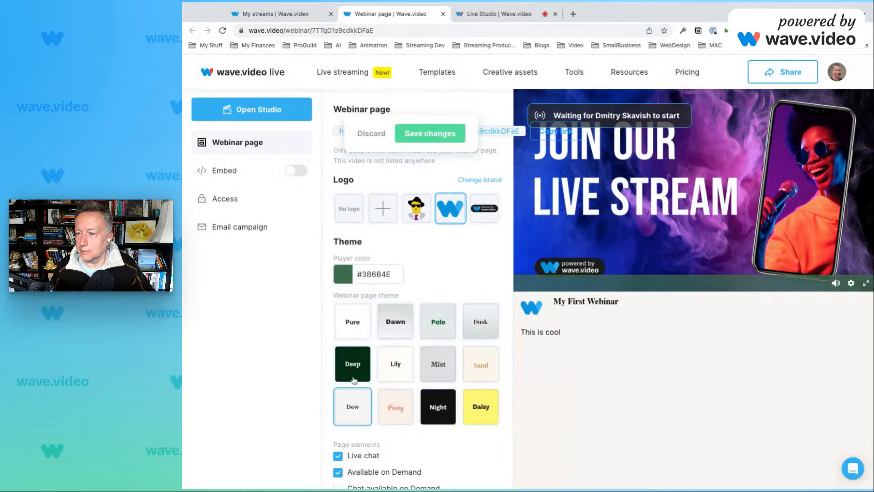
pyautogui.click(435, 364)
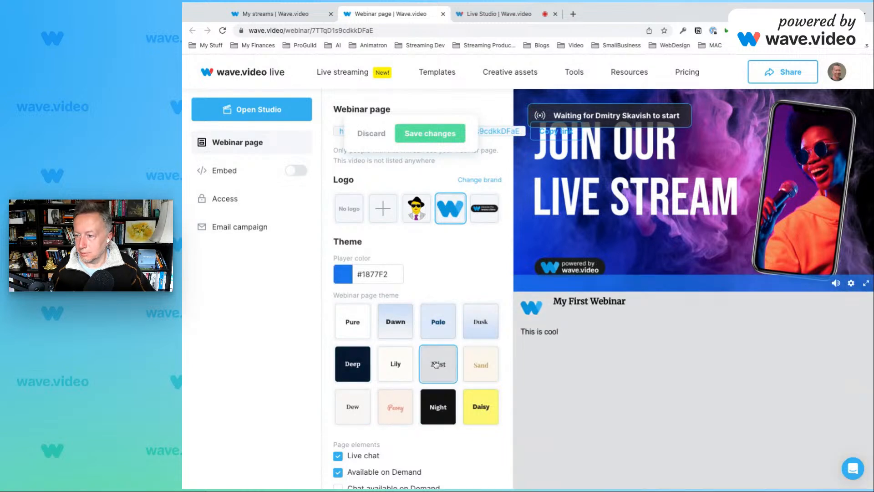
pyautogui.click(481, 412)
# Apply the Night theme to the webinar page, look over the page elements and save the changes
pyautogui.click(448, 415)
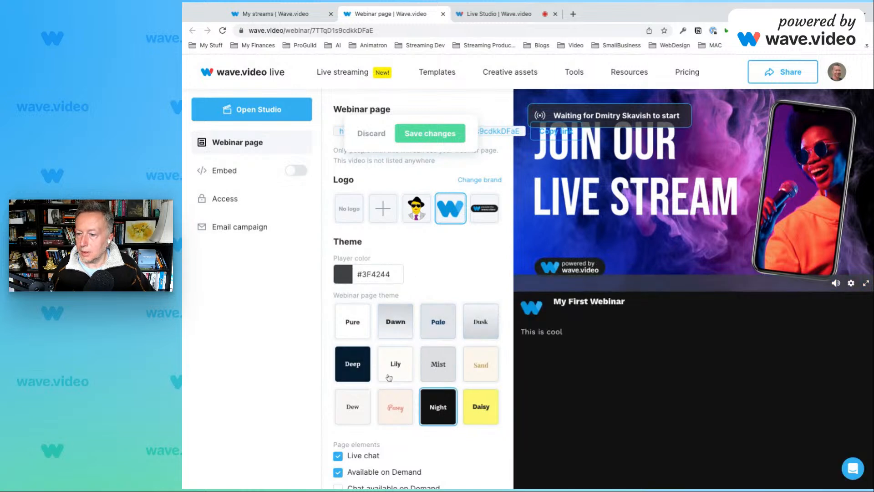
pyautogui.scroll(-2, 389, 376)
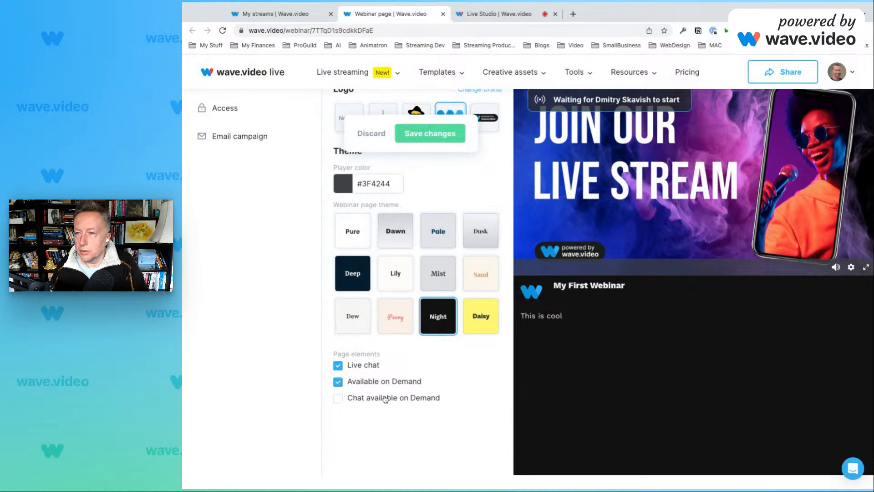
pyautogui.scroll(3, 385, 398)
pyautogui.moveTo(559, 220)
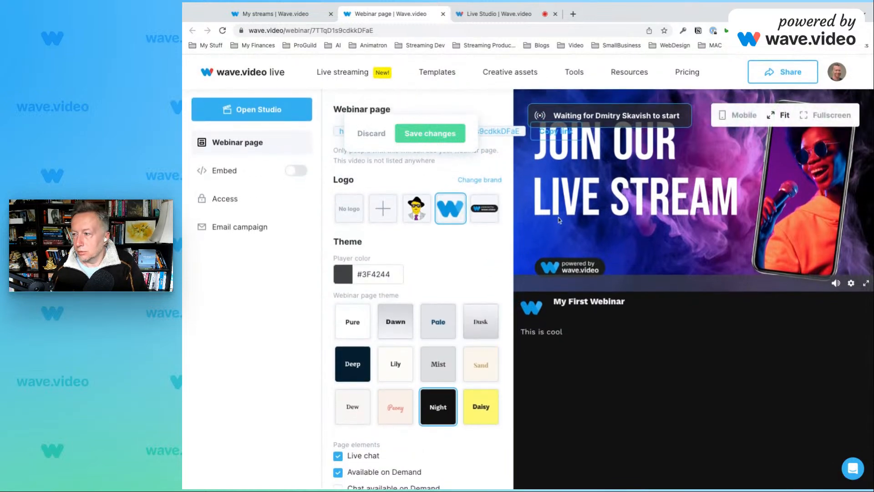
pyautogui.click(436, 134)
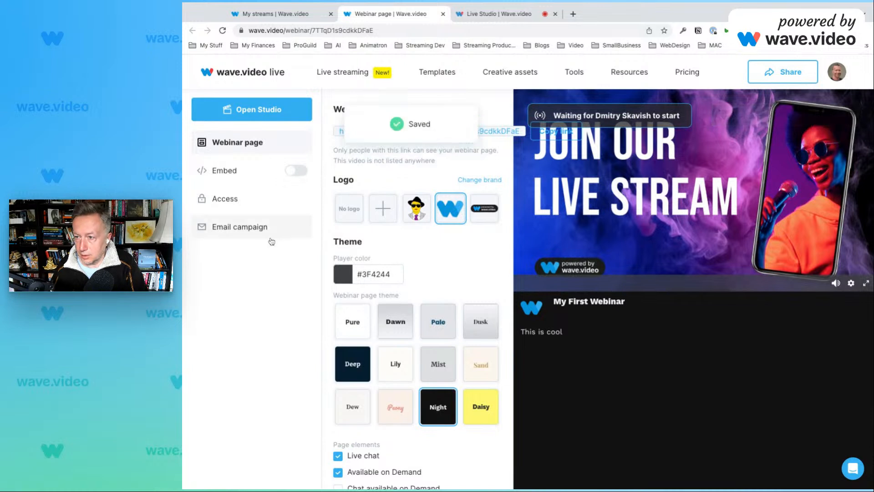
# Enable embedding for the webinar, save the change and select the whole embed code
pyautogui.click(239, 170)
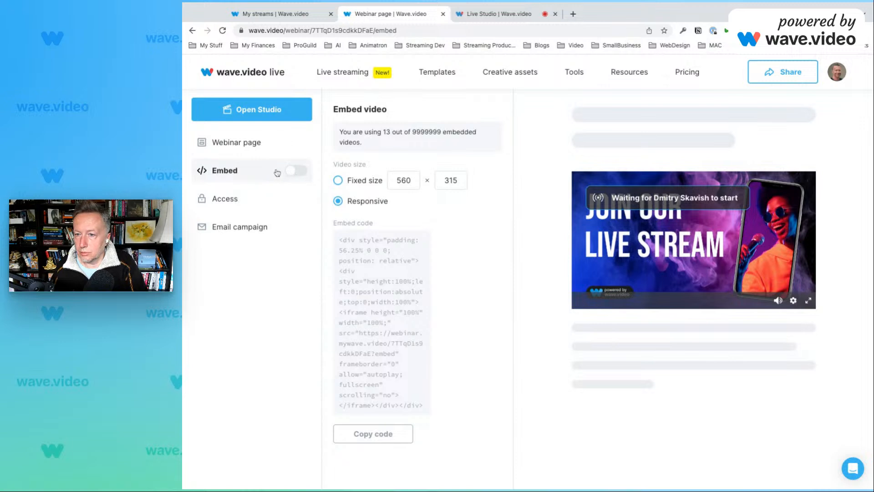
pyautogui.click(297, 171)
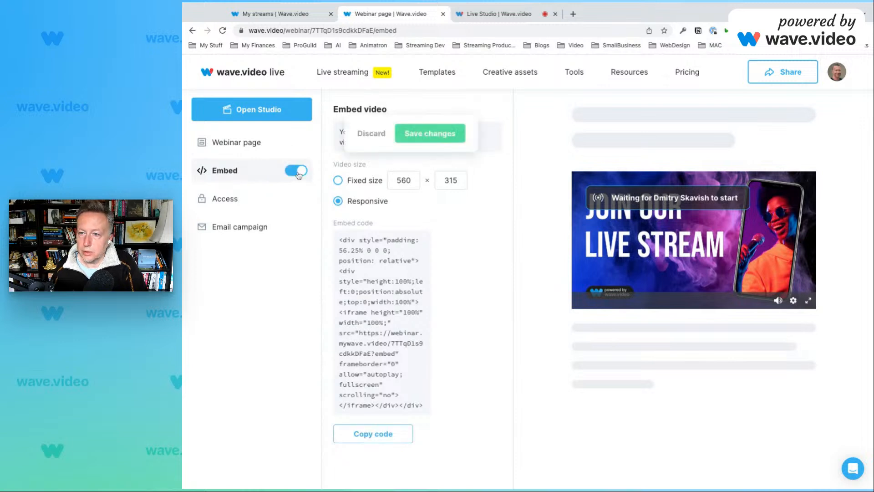
pyautogui.click(424, 137)
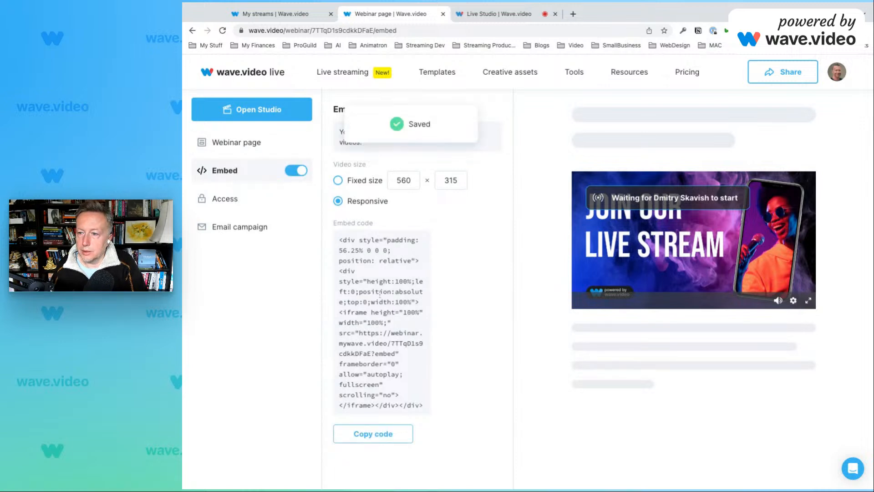
pyautogui.click(378, 300)
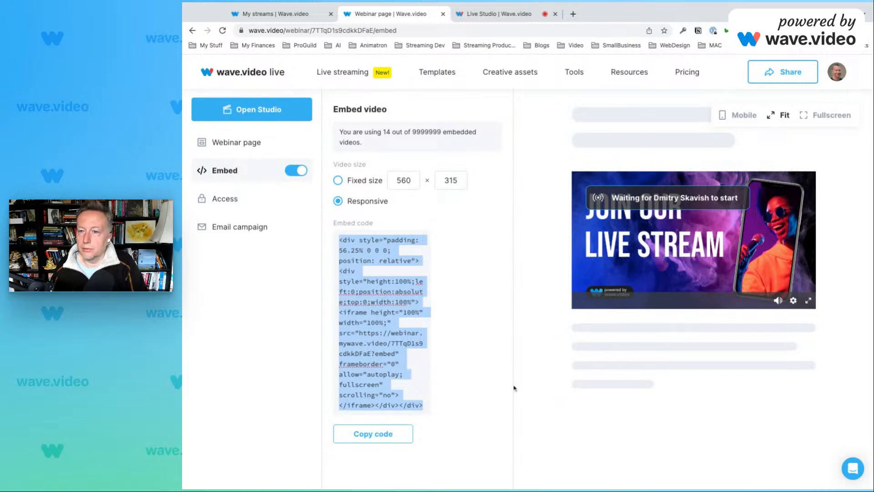
# Require name and email plus a password for webinar access, enter the webinar password and save the changes
pyautogui.click(239, 208)
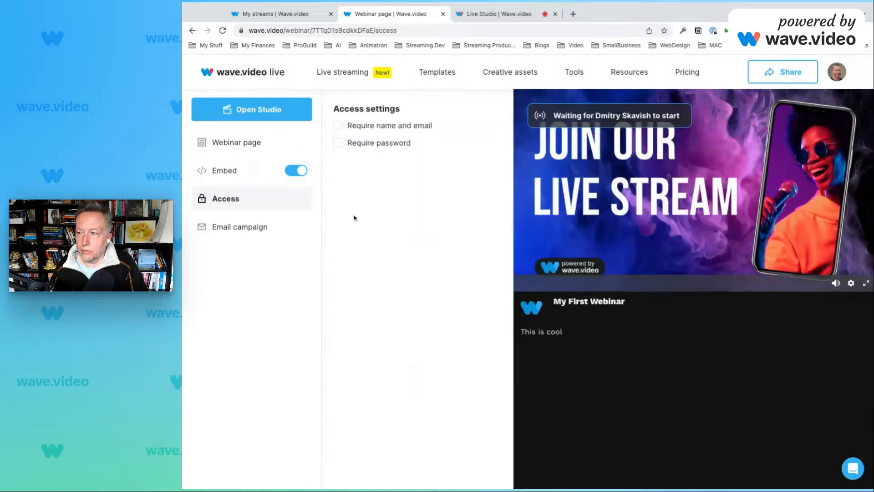
pyautogui.click(337, 125)
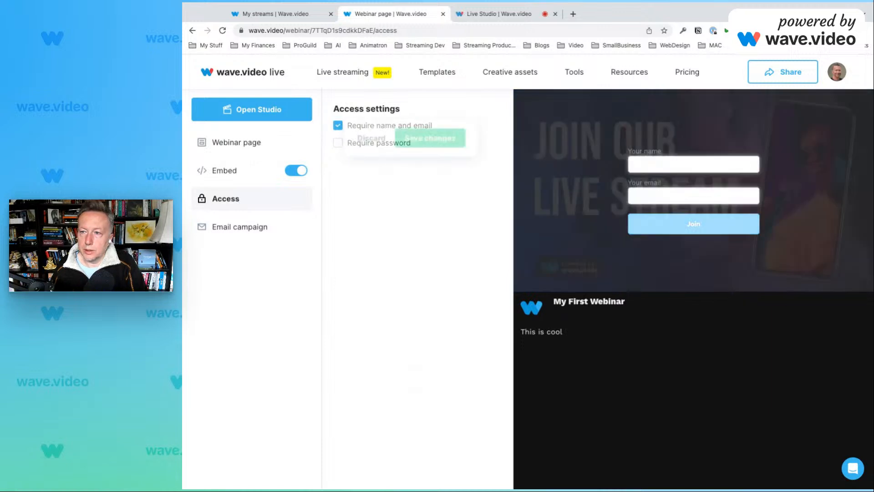
pyautogui.click(430, 141)
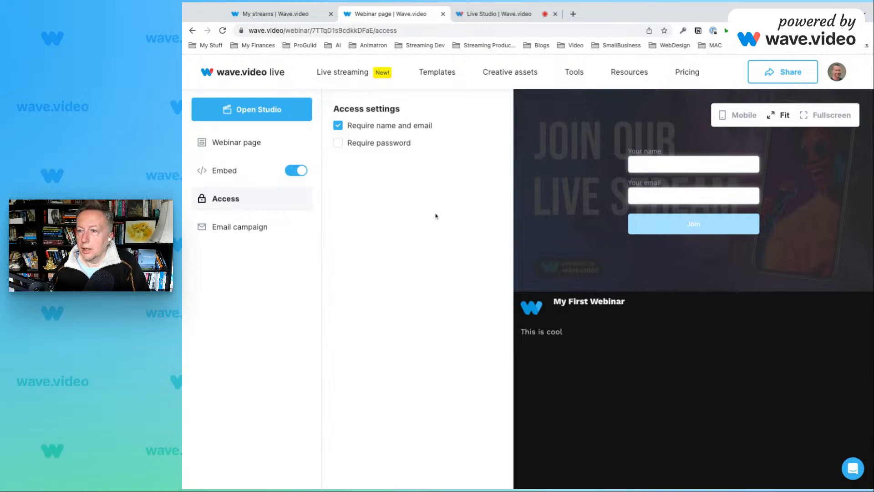
pyautogui.click(338, 143)
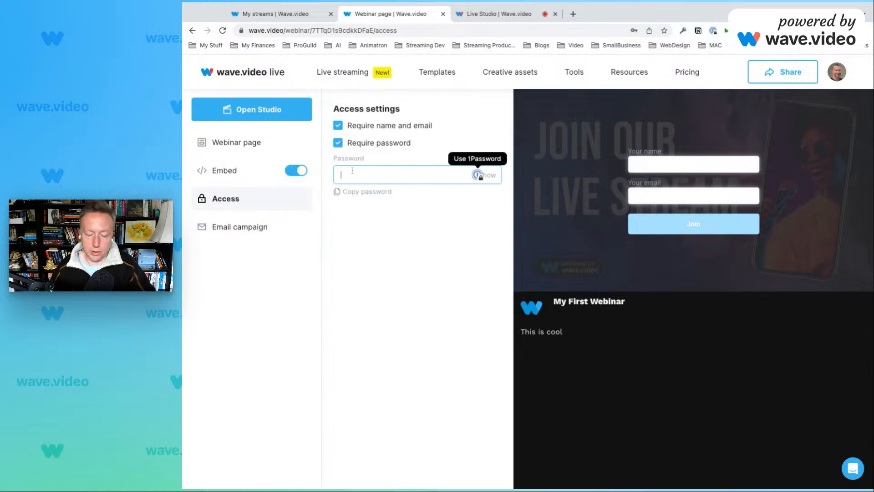
pyautogui.write('••••')
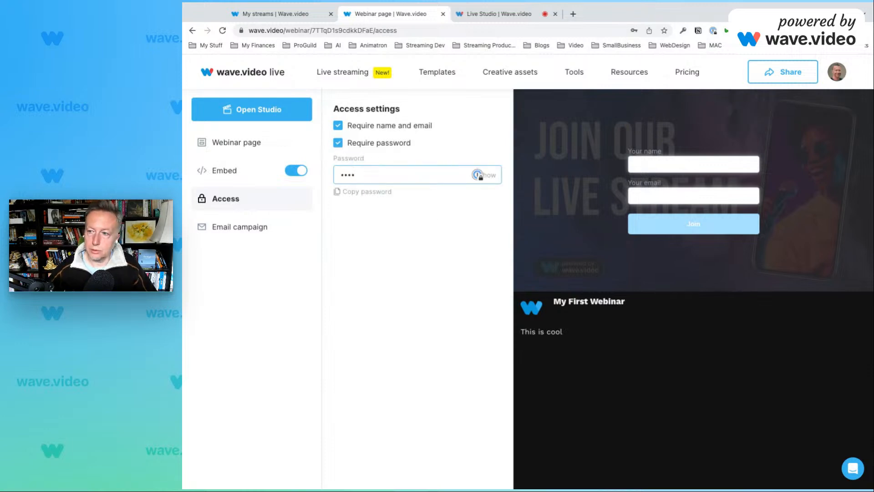
pyautogui.click(422, 138)
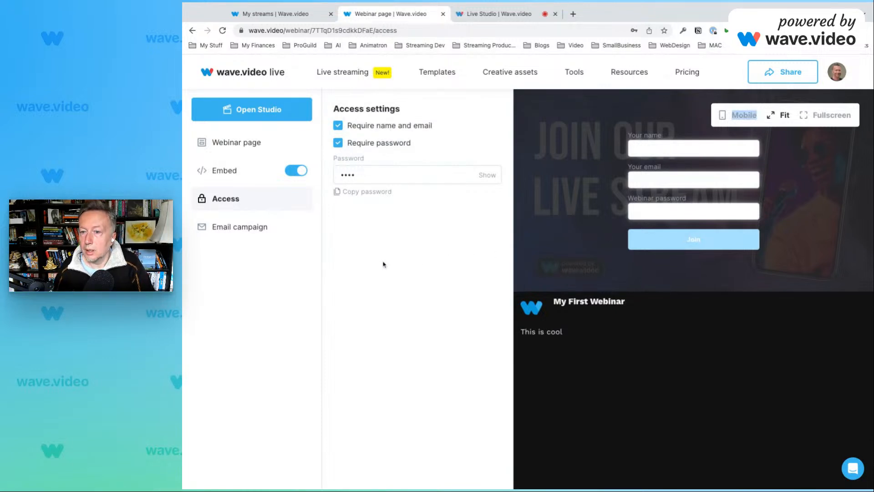
# Review the email campaign settings, select the email video tag code and return to the webinar page settings
pyautogui.click(252, 227)
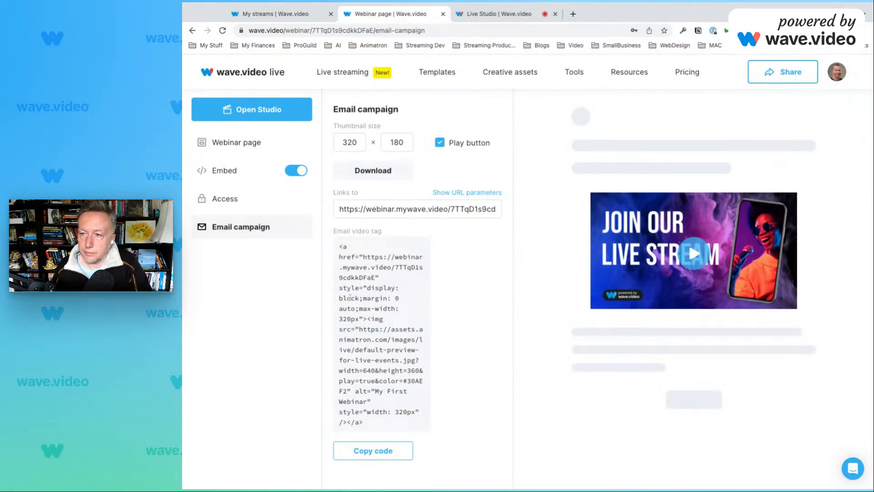
pyautogui.tripleClick(369, 304)
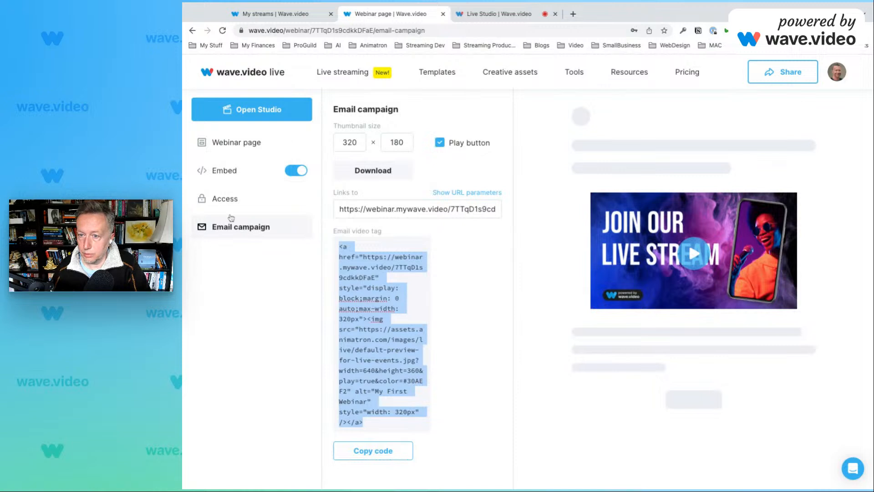
pyautogui.click(254, 147)
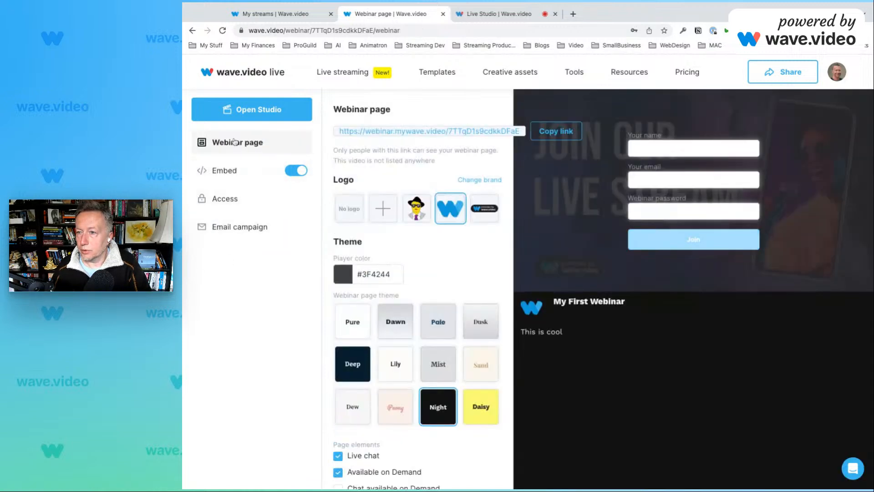
# Enter the live studio for My First Webinar with camera and microphone off, and dismiss the introductory hint
pyautogui.click(271, 110)
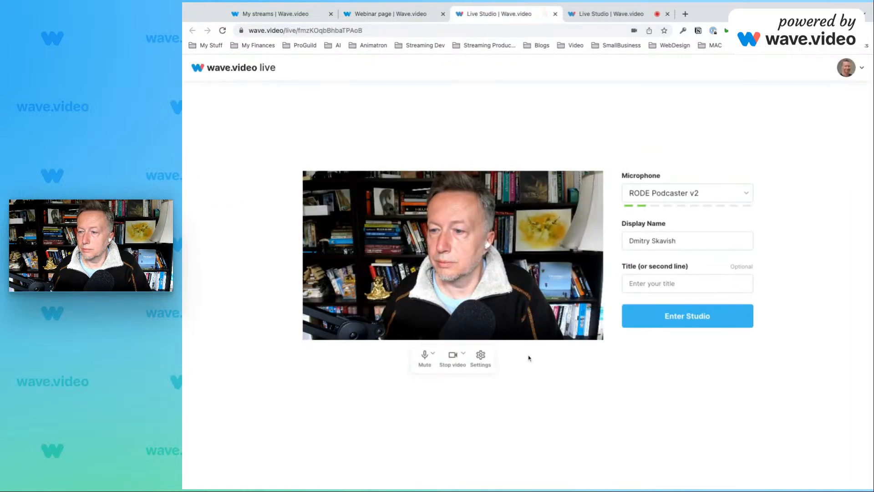
pyautogui.click(453, 356)
pyautogui.click(425, 357)
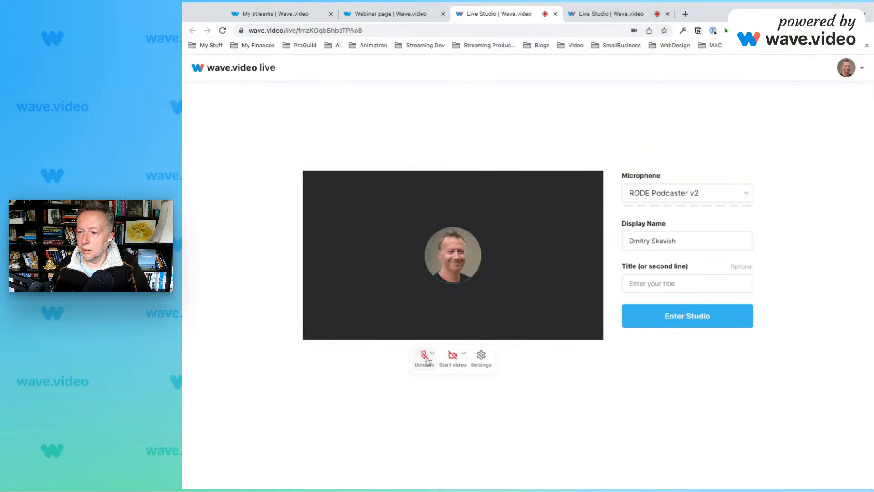
pyautogui.click(678, 318)
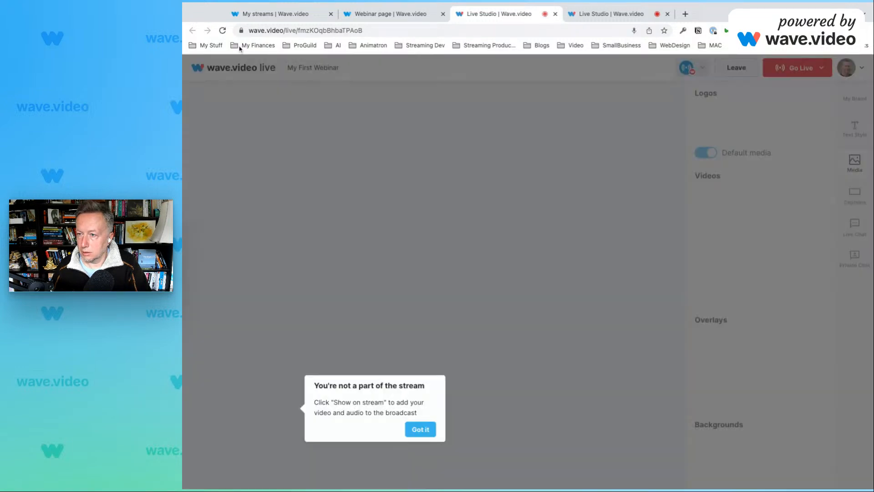
pyautogui.click(425, 435)
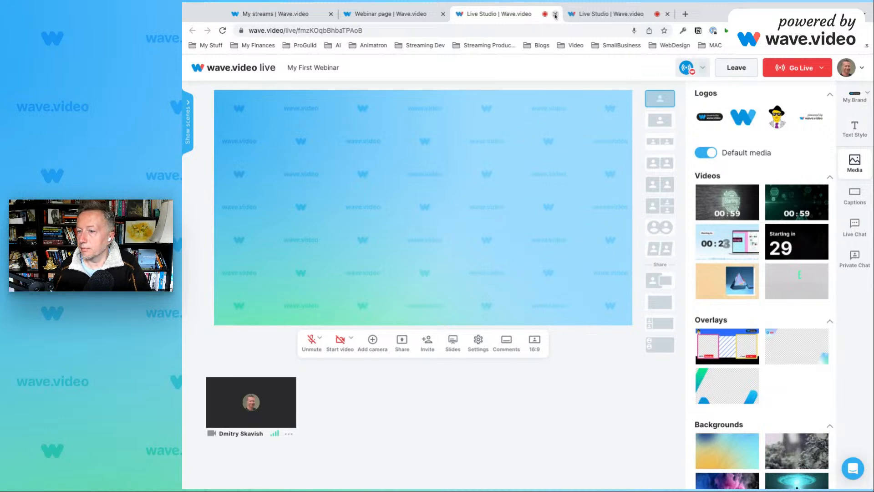
# Close both live studio tabs and the webinar customization tab to return to the list of upcoming streams
pyautogui.click(555, 15)
pyautogui.click(555, 15)
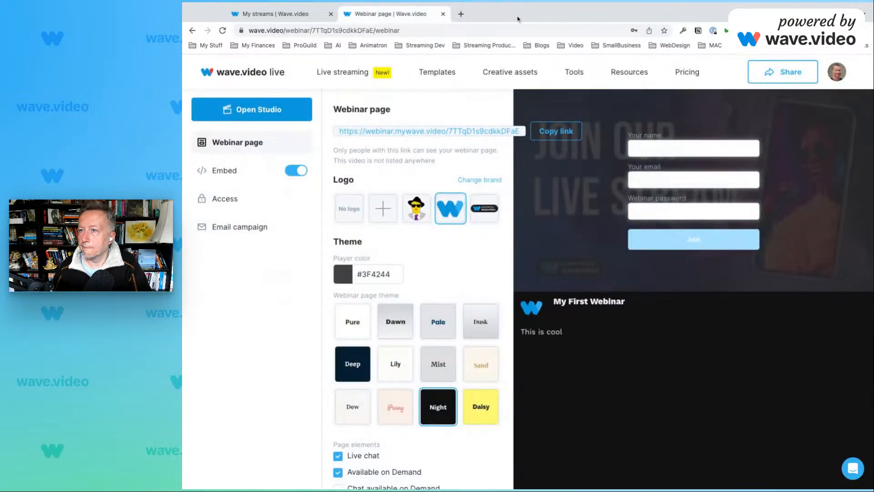
pyautogui.click(442, 14)
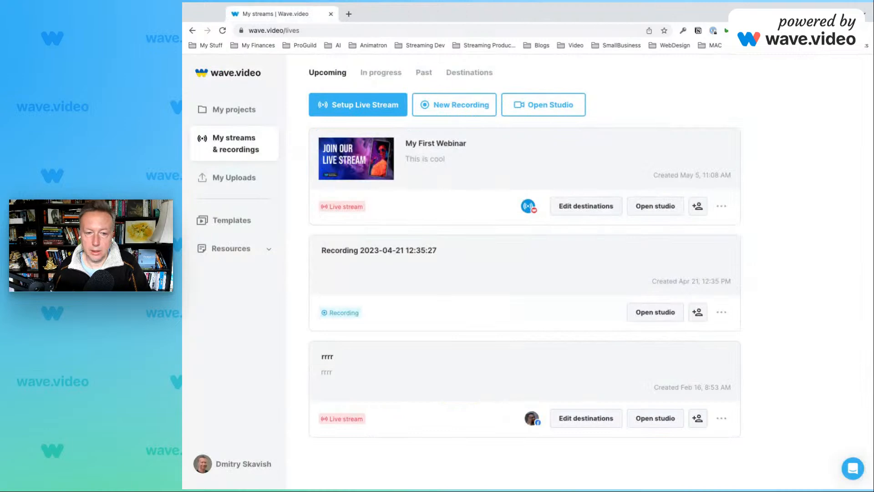